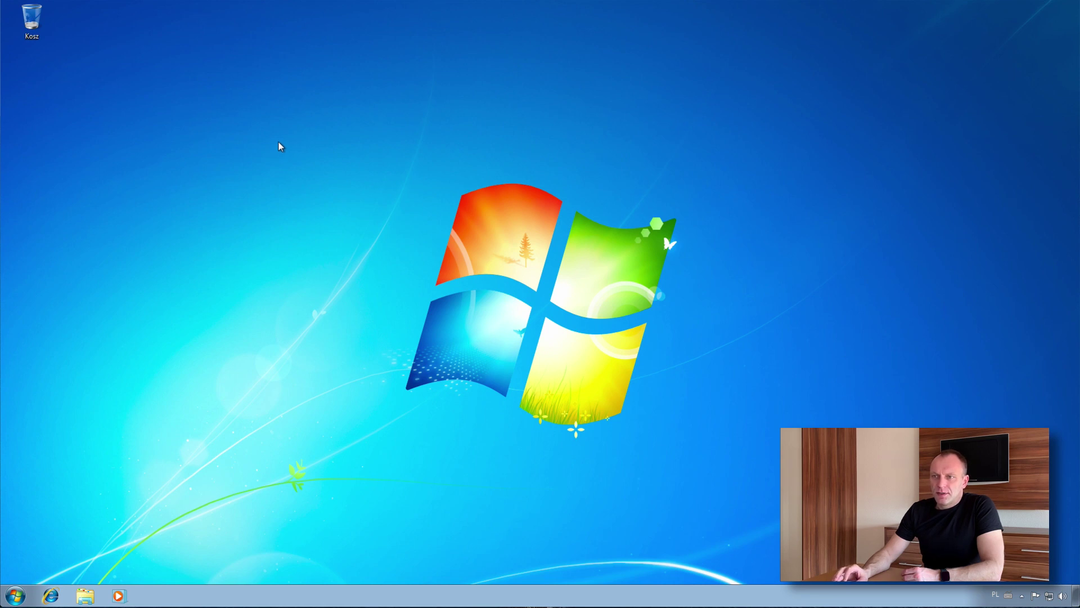
- Add the Komputer and Panel sterowania icons to the desktop through the desktop icon settings, and close the personalization window
right_click(296, 142)
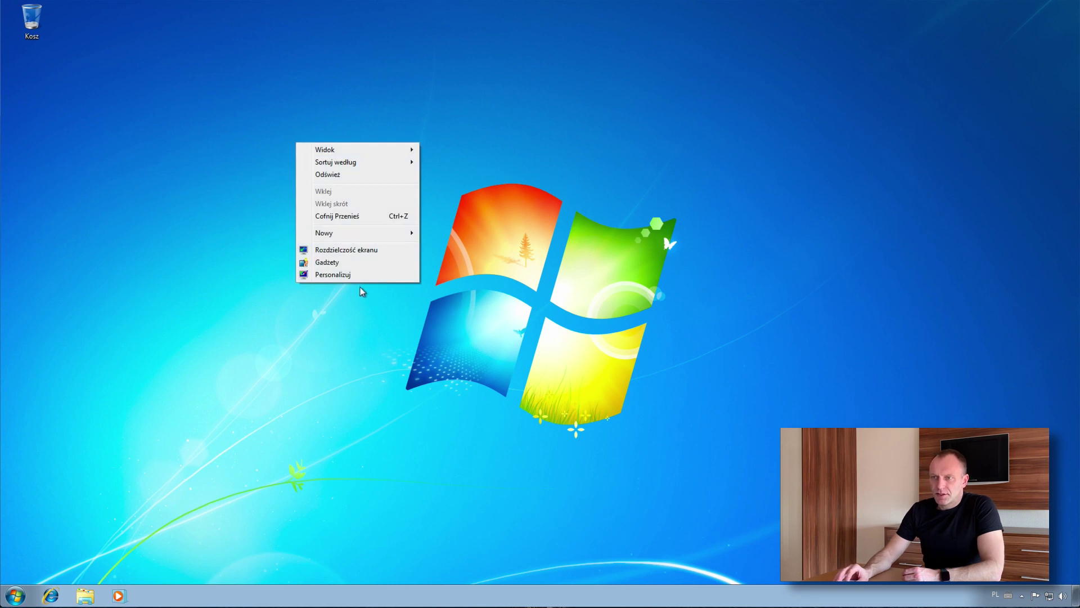
click(337, 275)
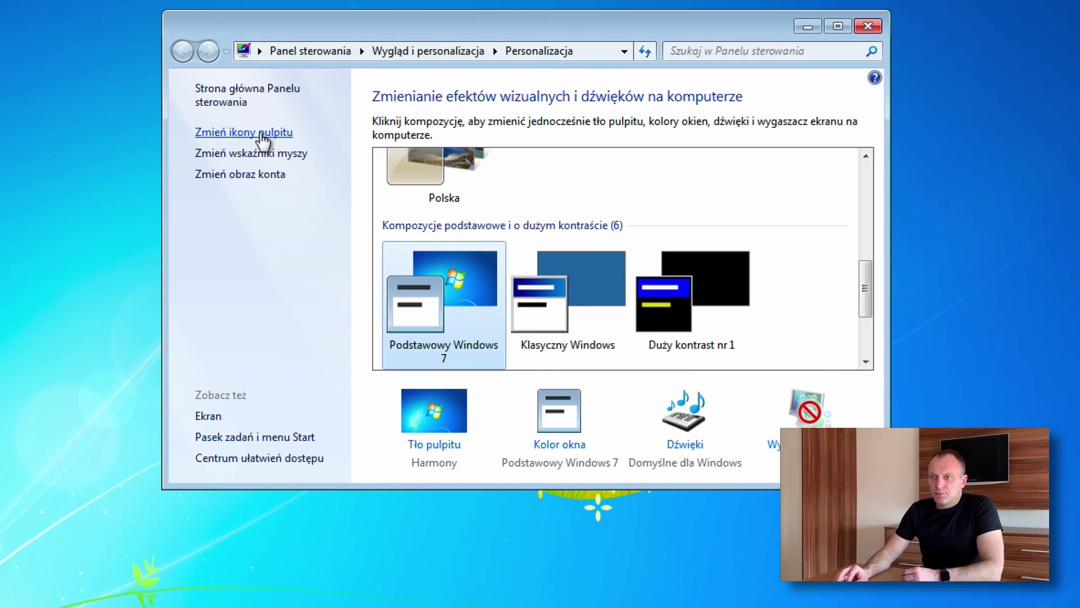
click(261, 133)
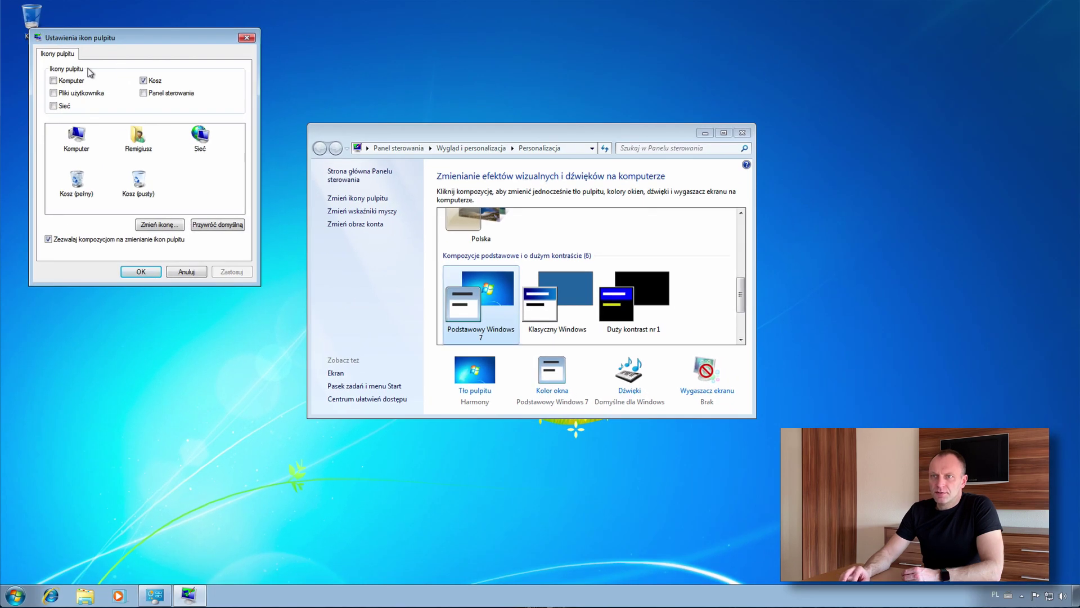
click(74, 80)
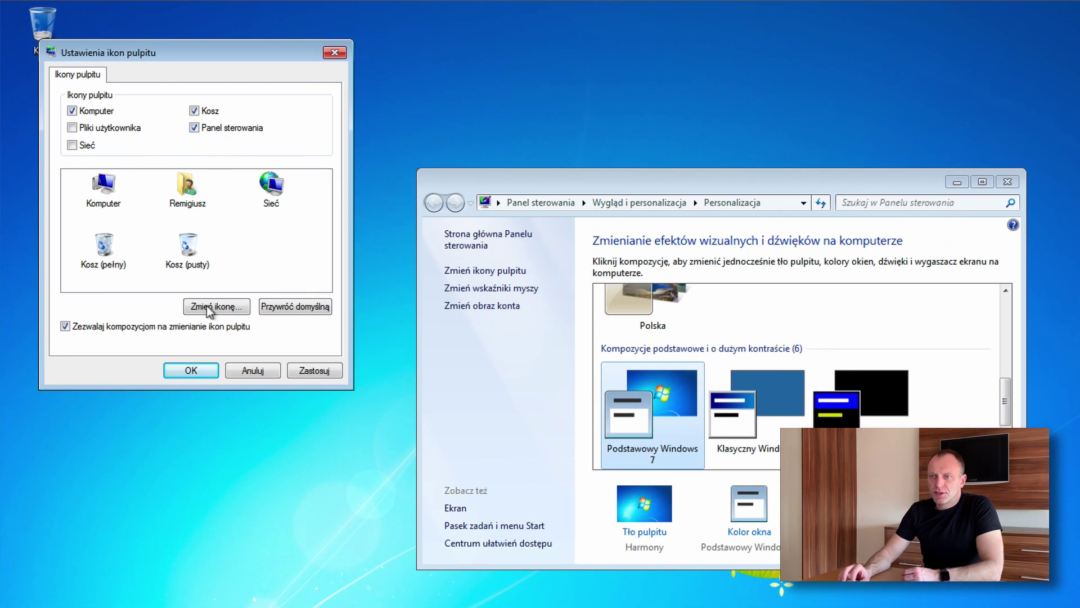
click(193, 370)
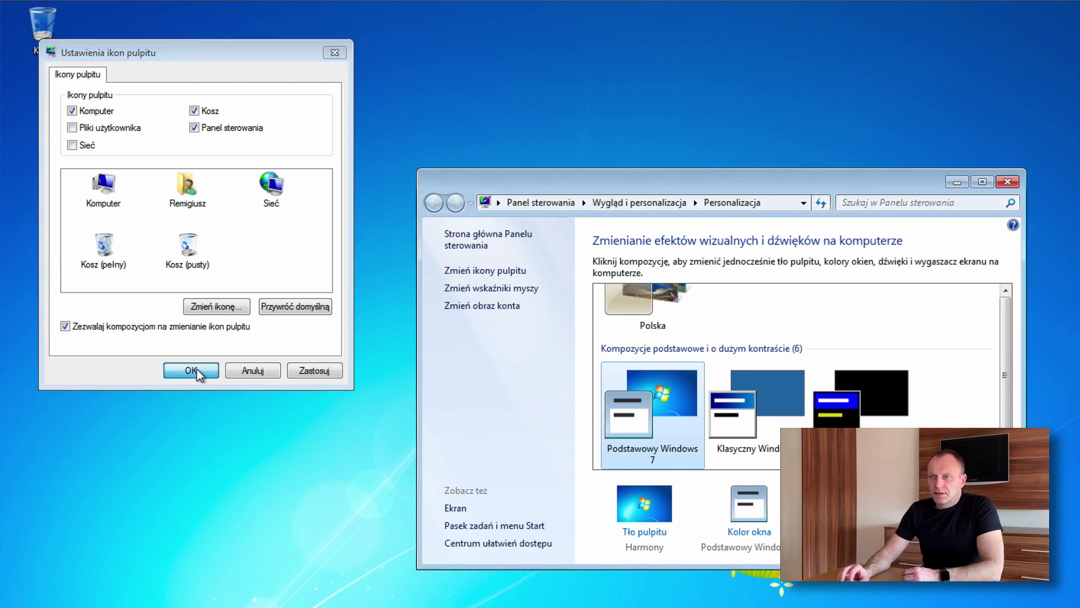
click(1008, 181)
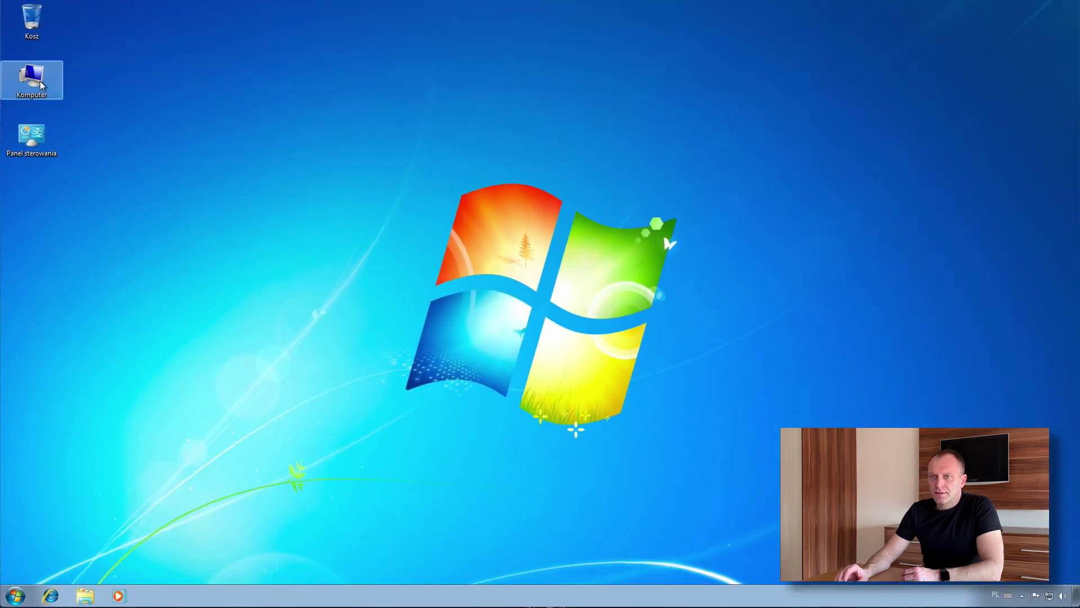
- Review the computer's basic system information and its Windows Update status, and close the window
right_click(41, 86)
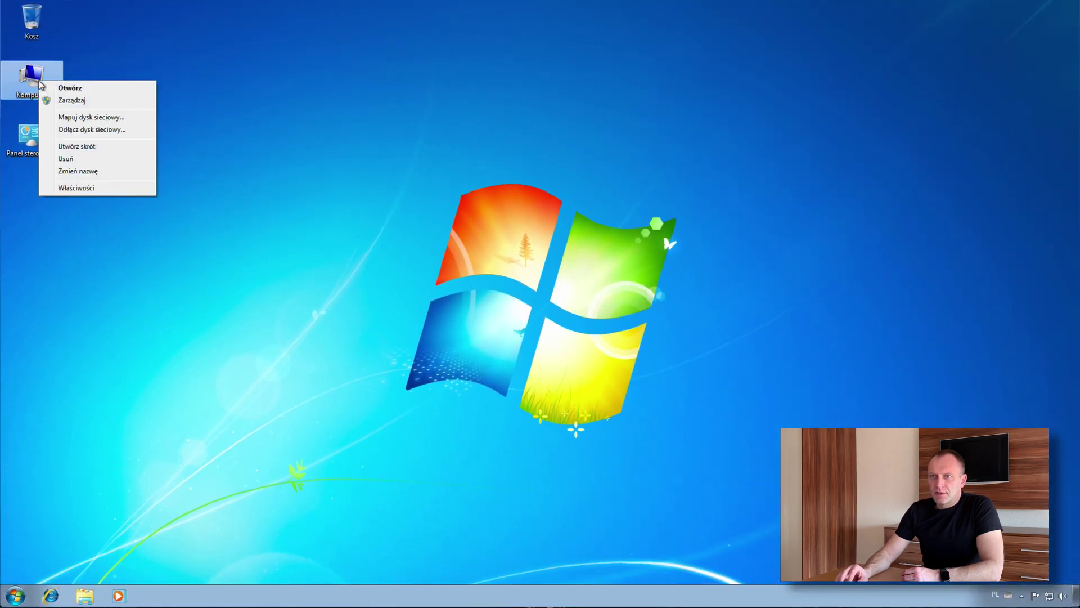
click(71, 188)
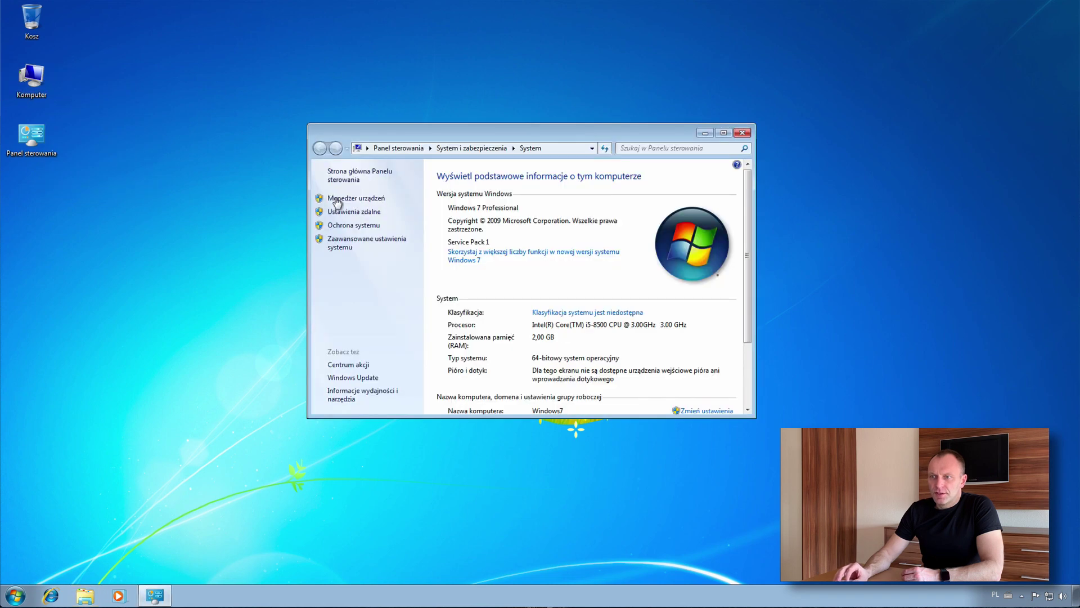
drag(756, 416, 768, 504)
drag(570, 137, 545, 90)
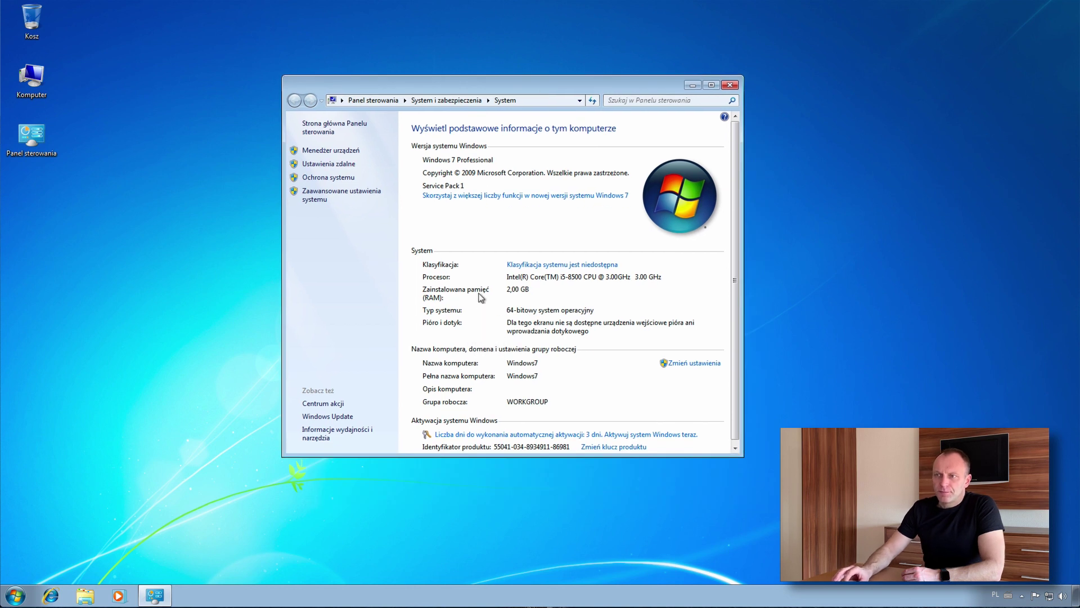
click(329, 420)
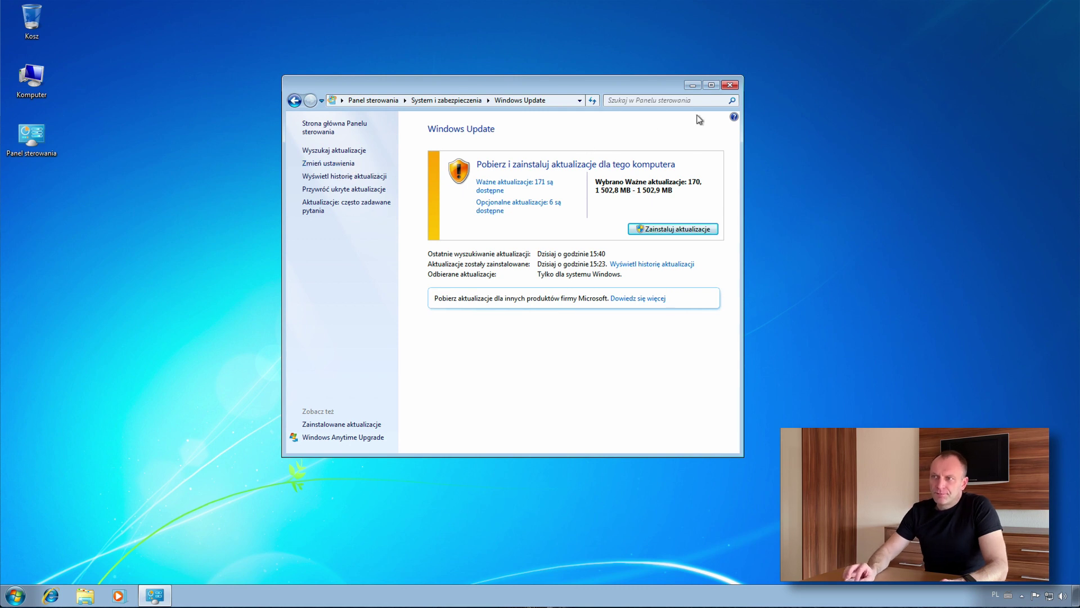
click(729, 84)
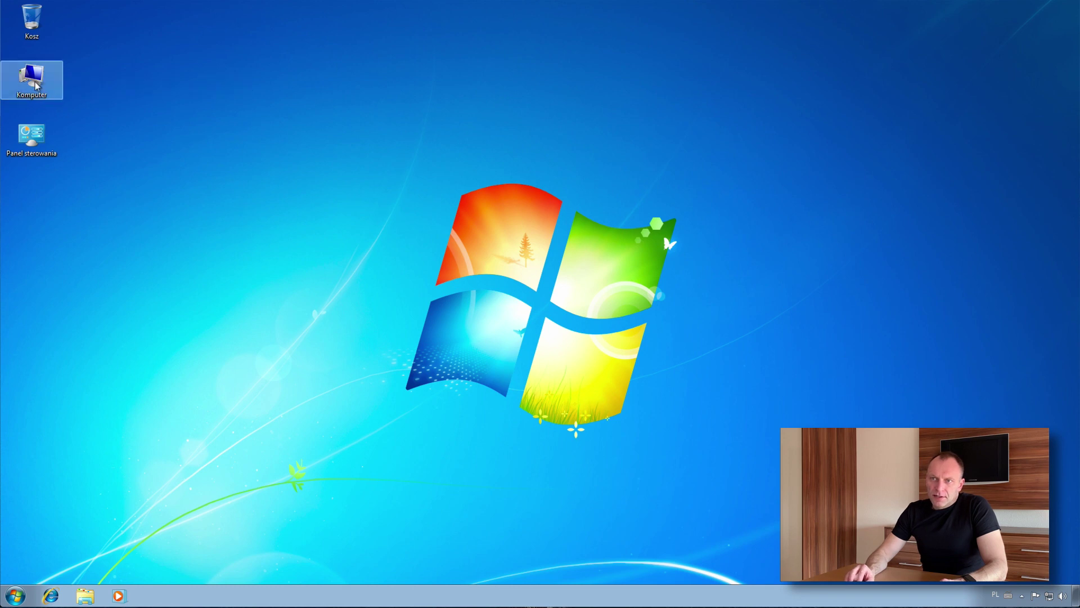
- Set Windows Update's important updates to "Nigdy nie sprawdzaj, czy są aktualizacje (niezalecane)", save the setting and close the window
right_click(35, 83)
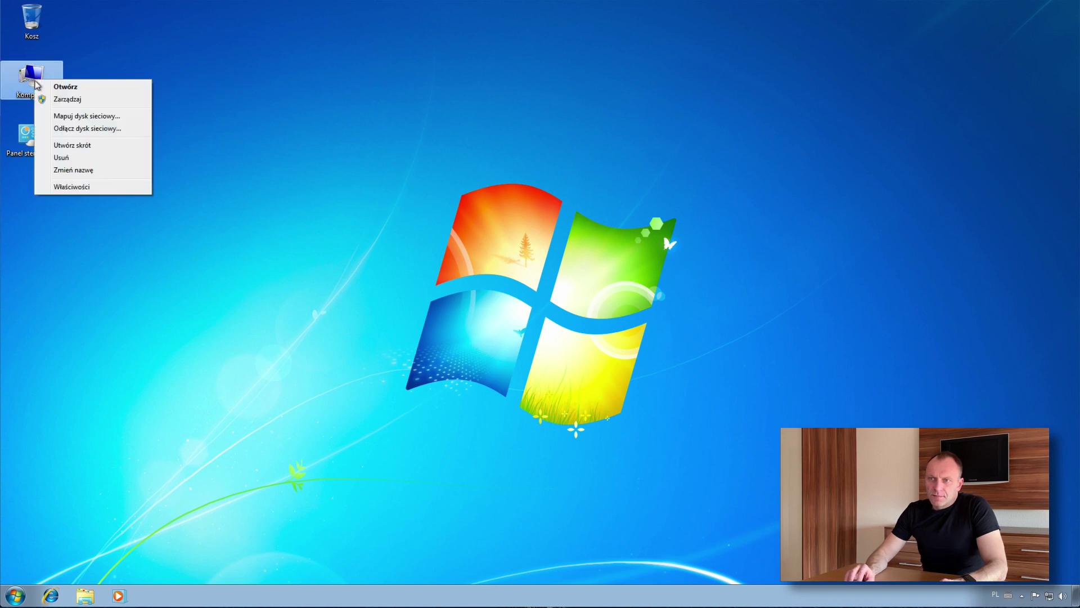
click(71, 188)
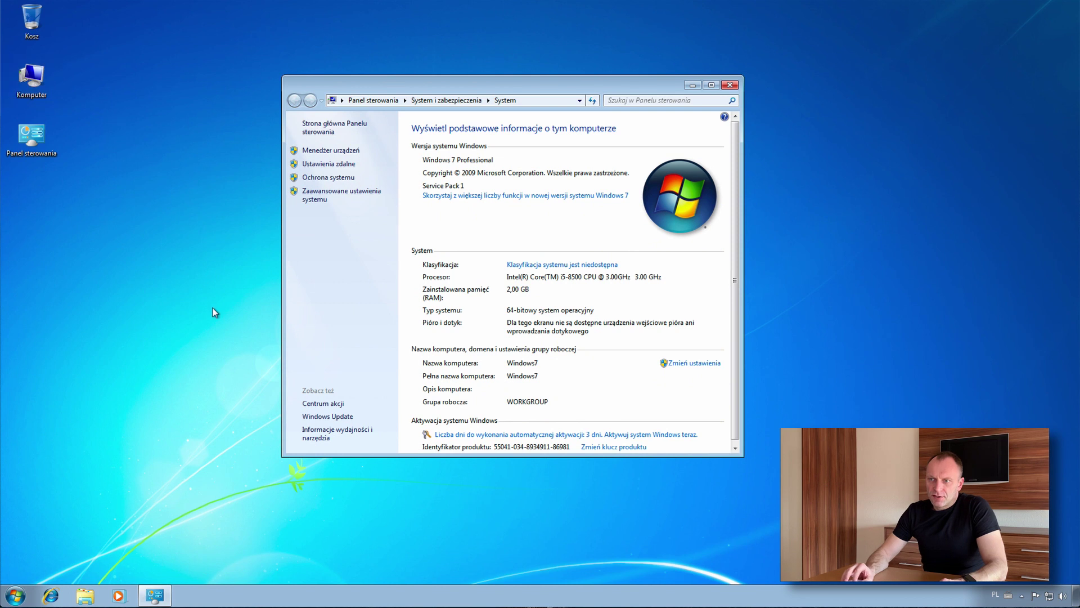
click(341, 418)
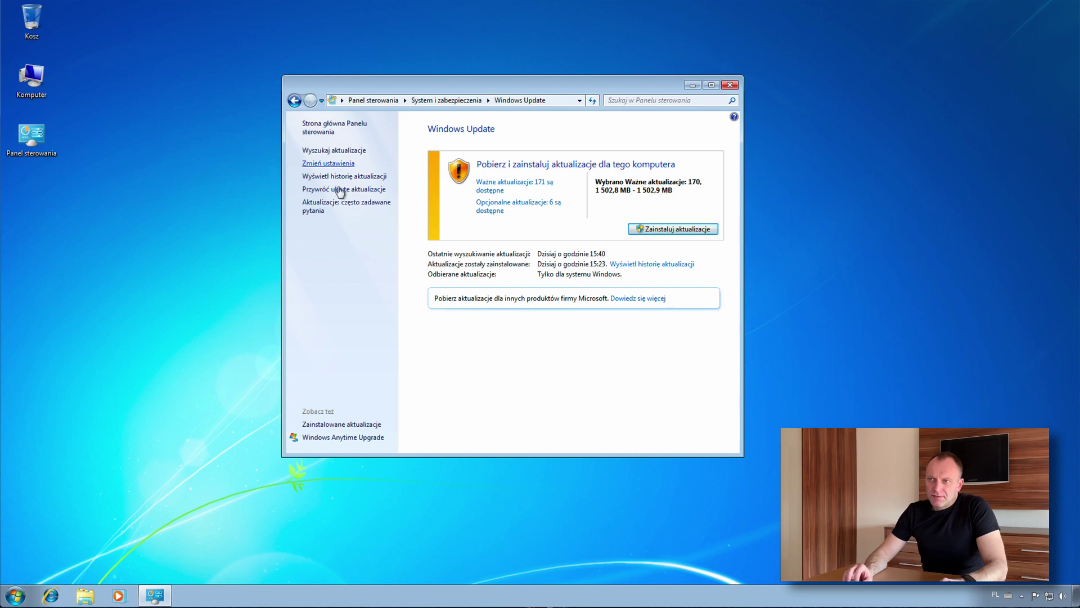
click(441, 207)
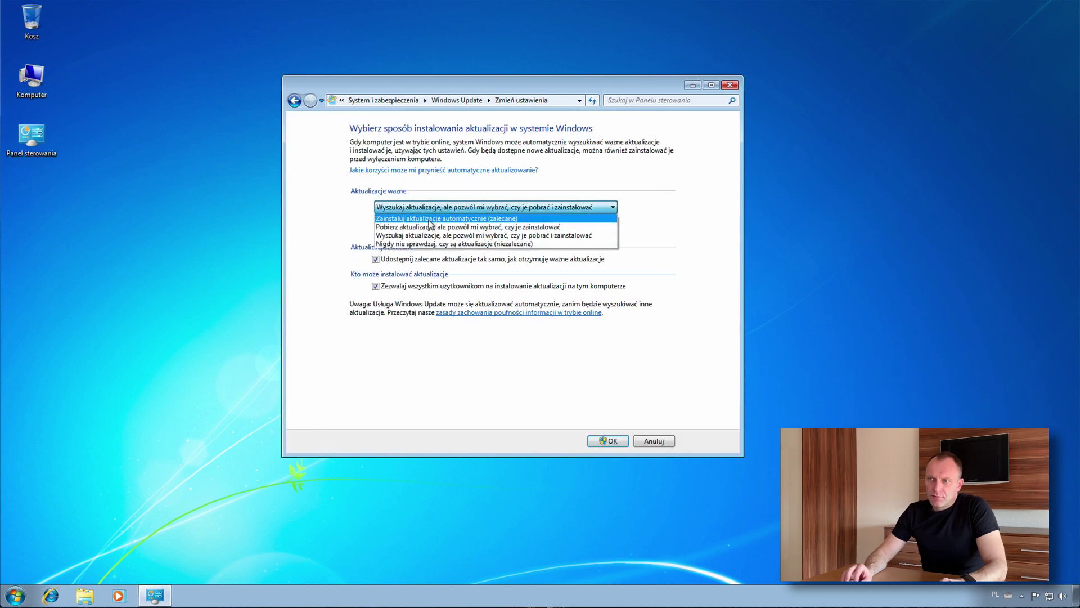
click(413, 244)
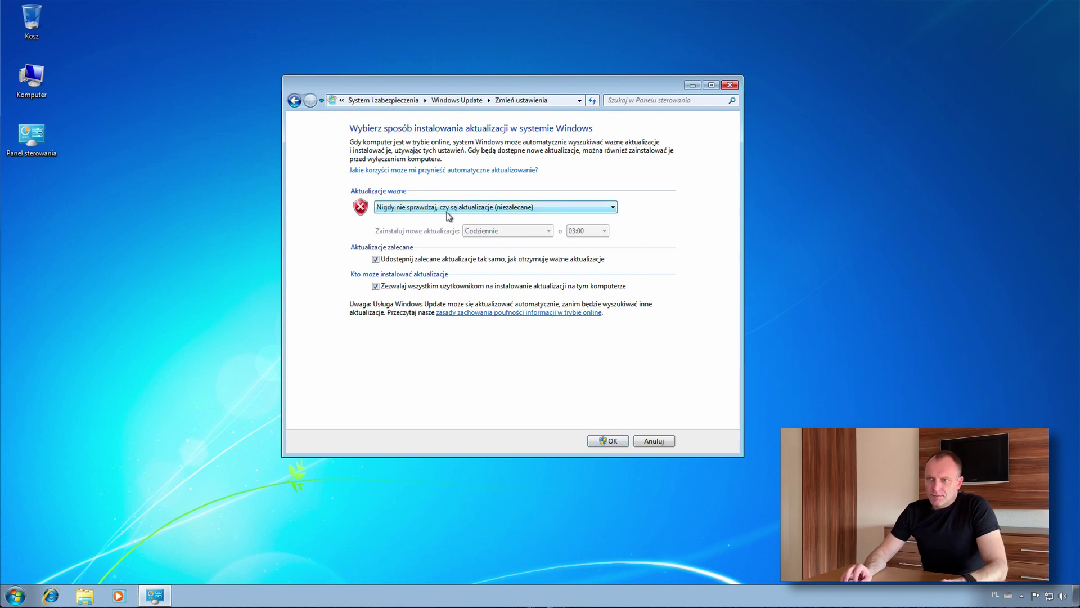
click(611, 441)
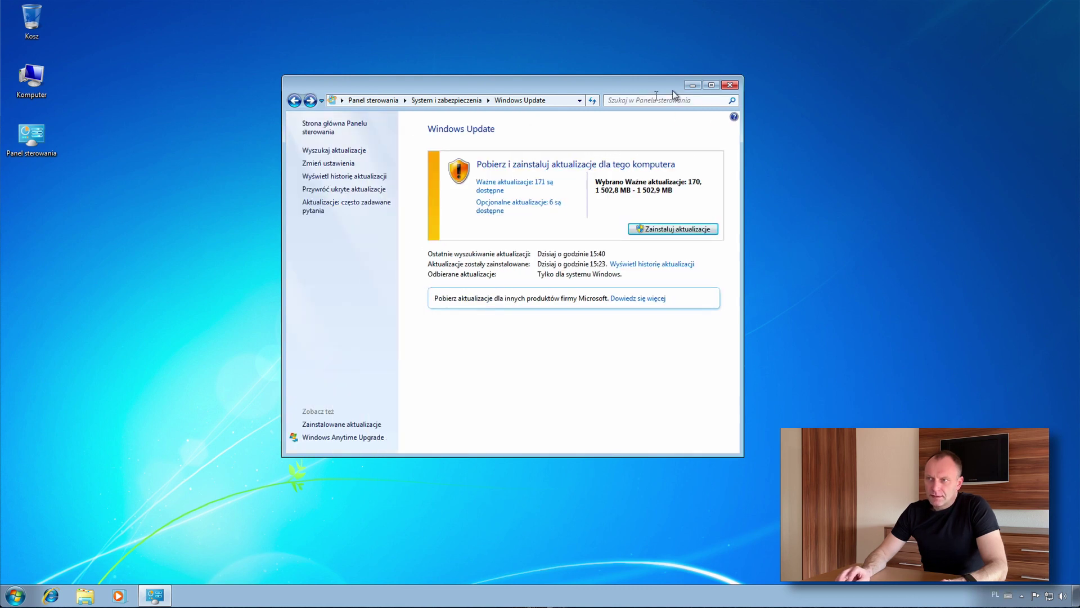
click(731, 85)
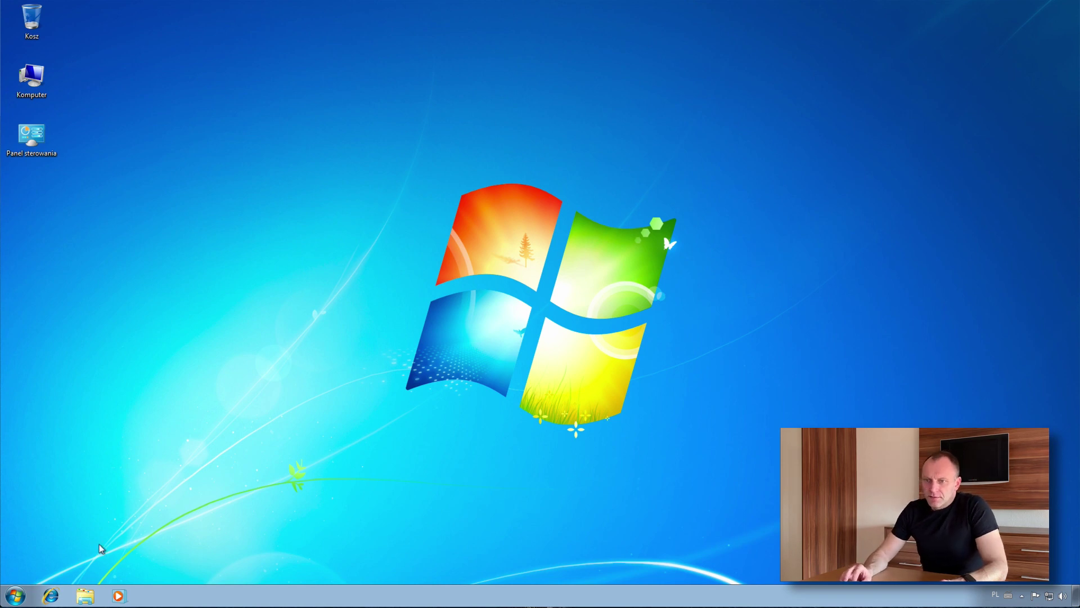
- Switch to Internet Explorer, postpone its initial setup, load pyrek.com.pl and close the extra cancelled-navigation tab
click(51, 595)
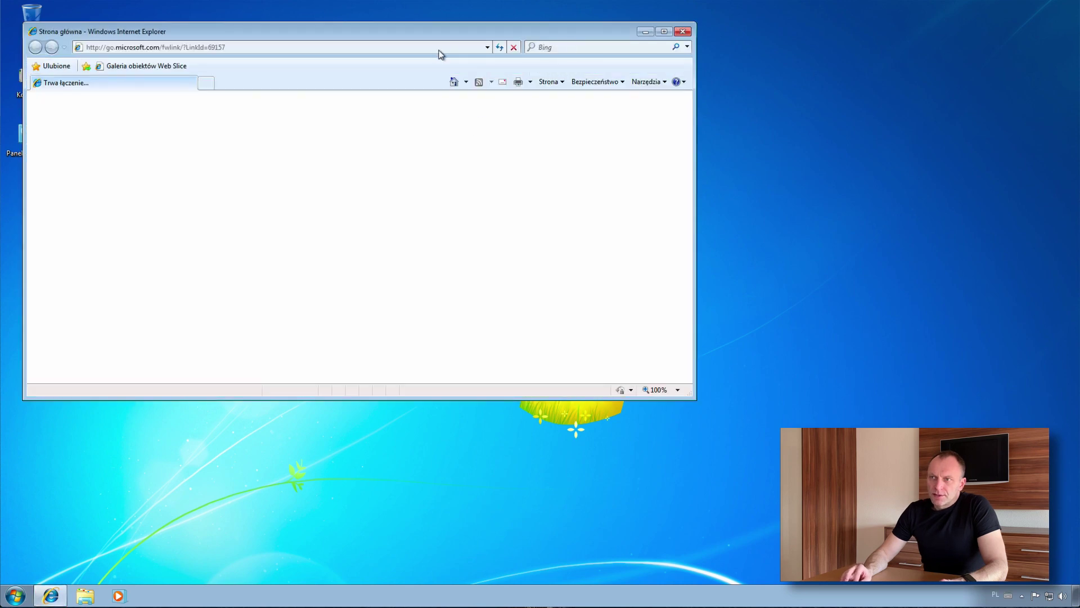
drag(422, 34, 597, 72)
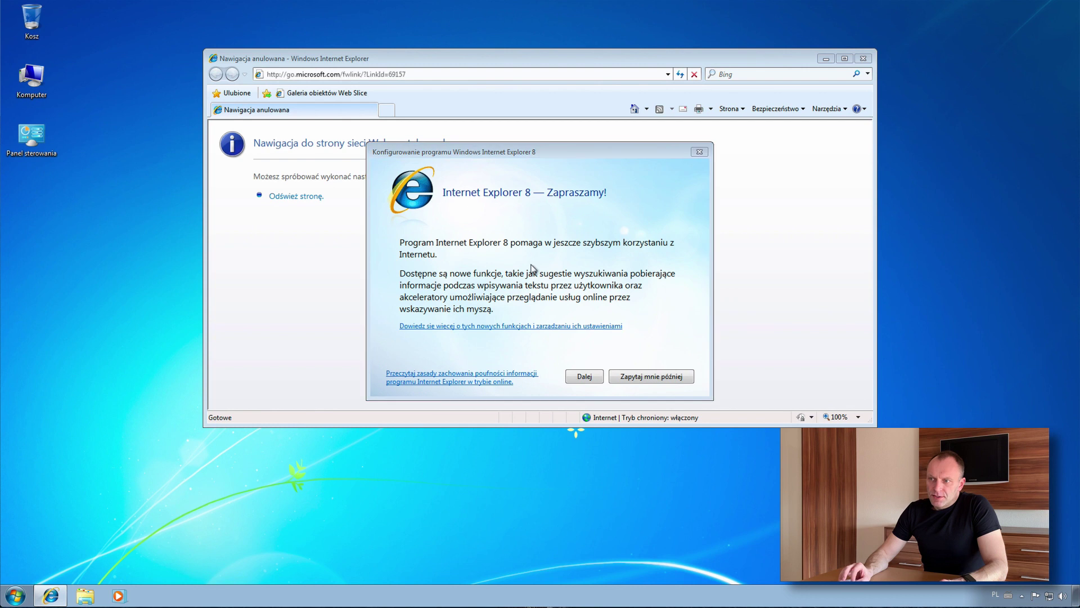
click(655, 380)
click(434, 76)
text(pyrek.com.pl)
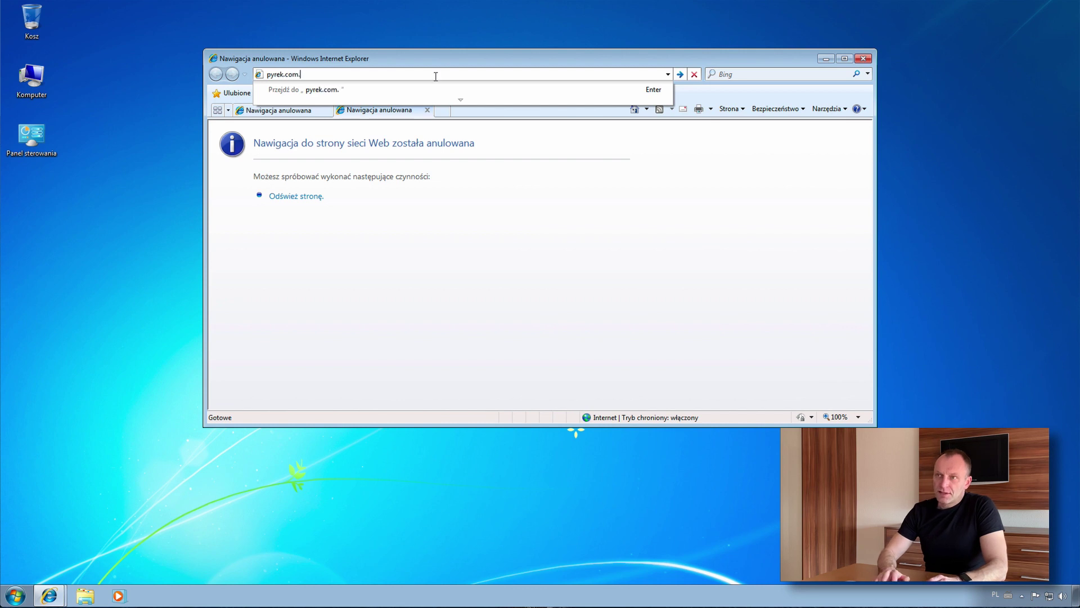
key(Return)
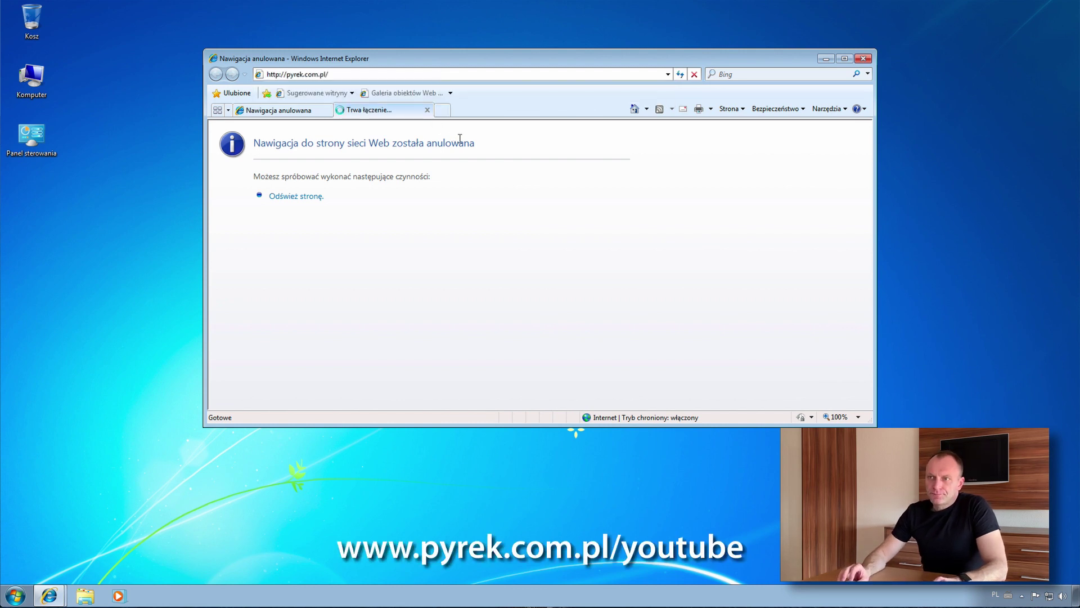
click(328, 111)
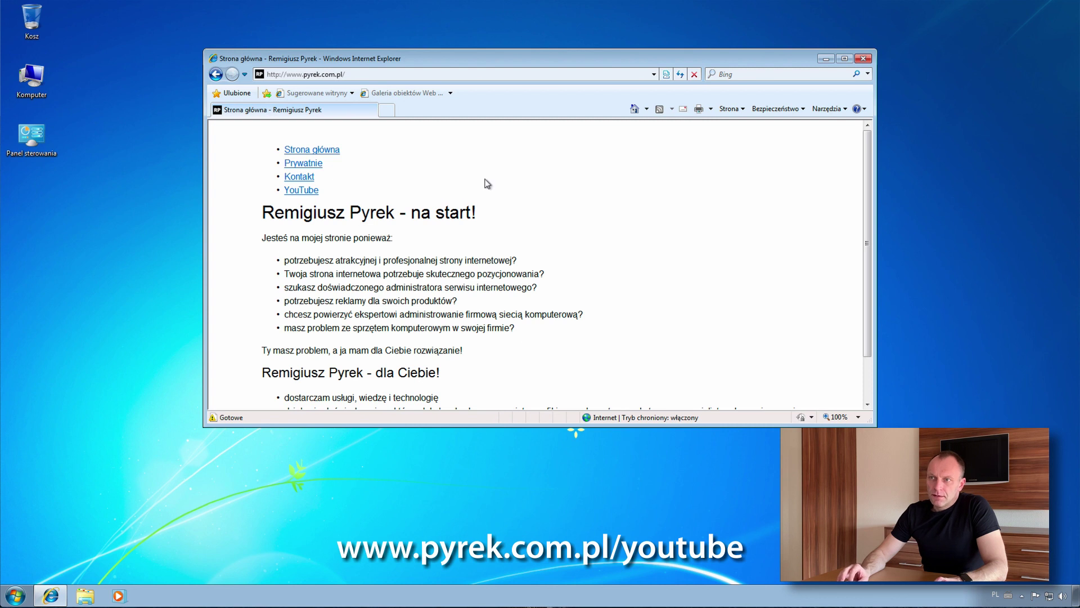
- Open the website's own YouTube page and find the Aktualizacja Windows 7 download links
scroll(660, 242, down, 2)
scroll(661, 242, up, 2)
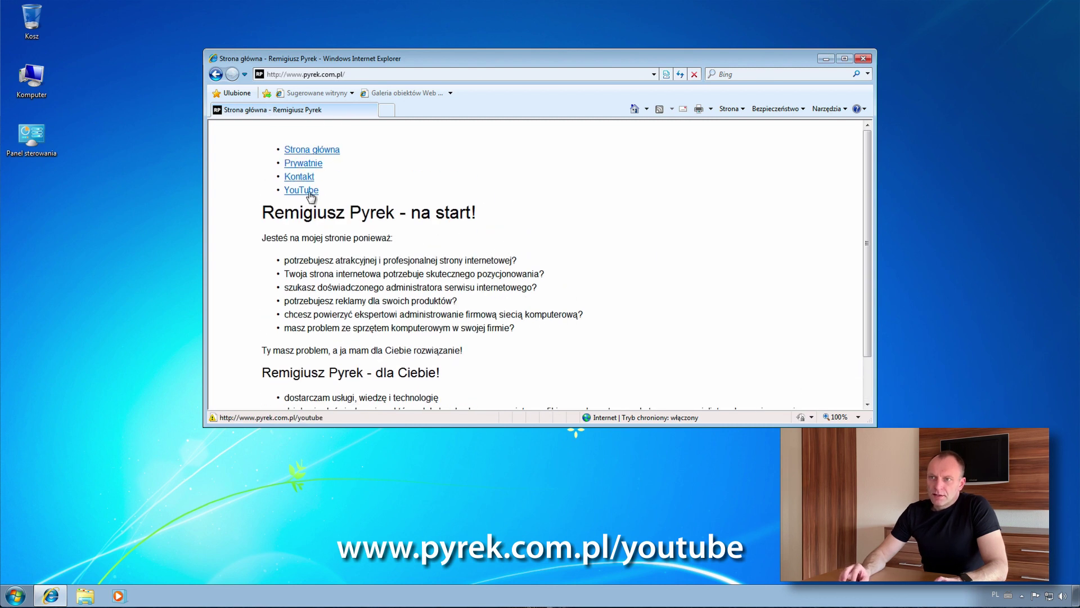
click(309, 192)
scroll(411, 267, down, 1)
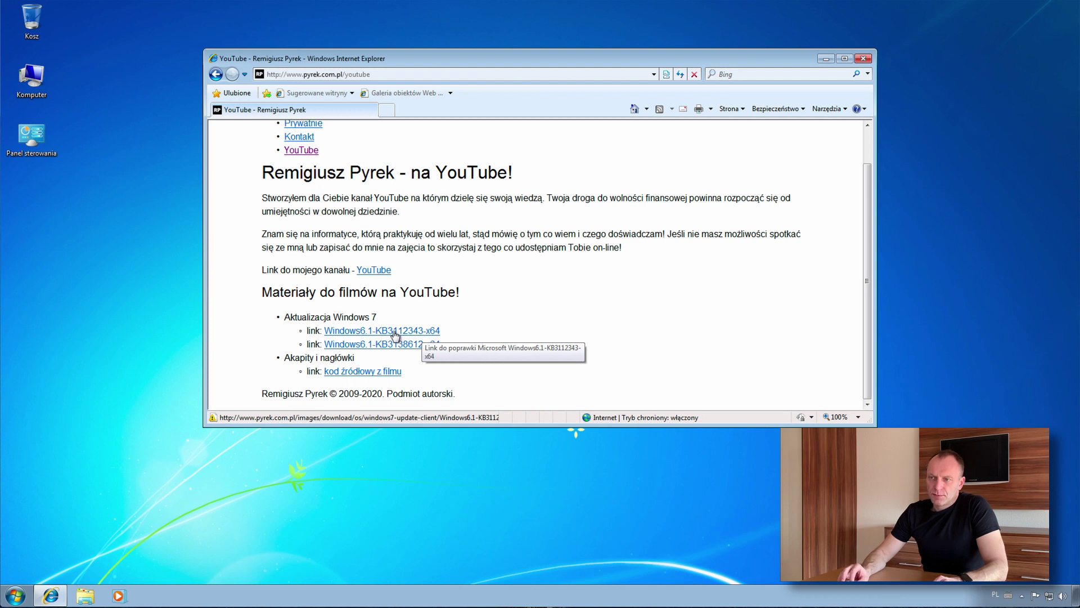
- Download the Windows6.1-KB3112343-x64 archive, save it to the desktop (Pulpit), and close the browser
click(432, 333)
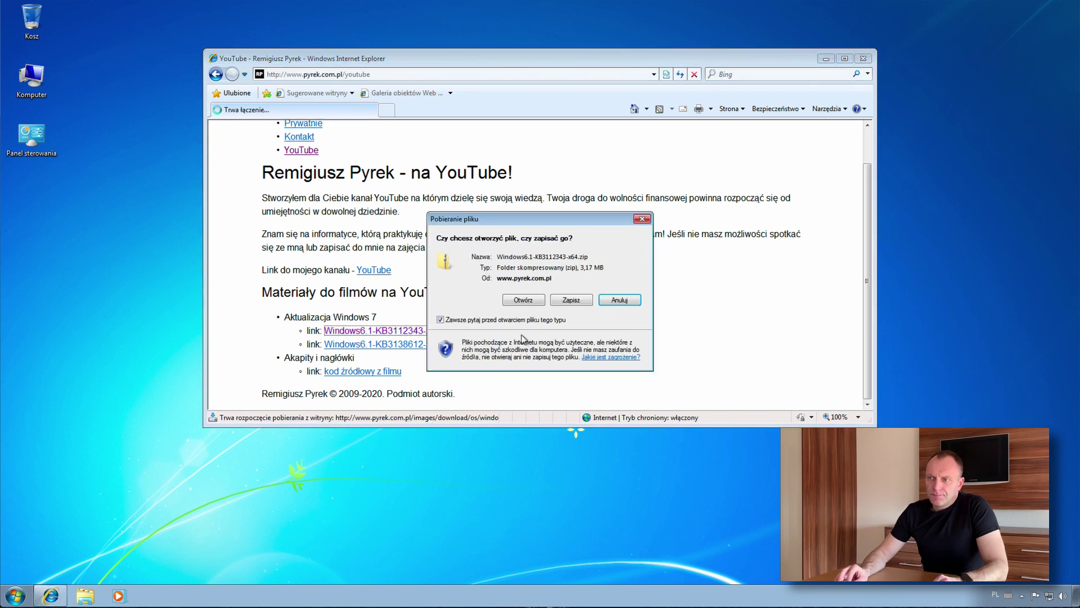
click(571, 302)
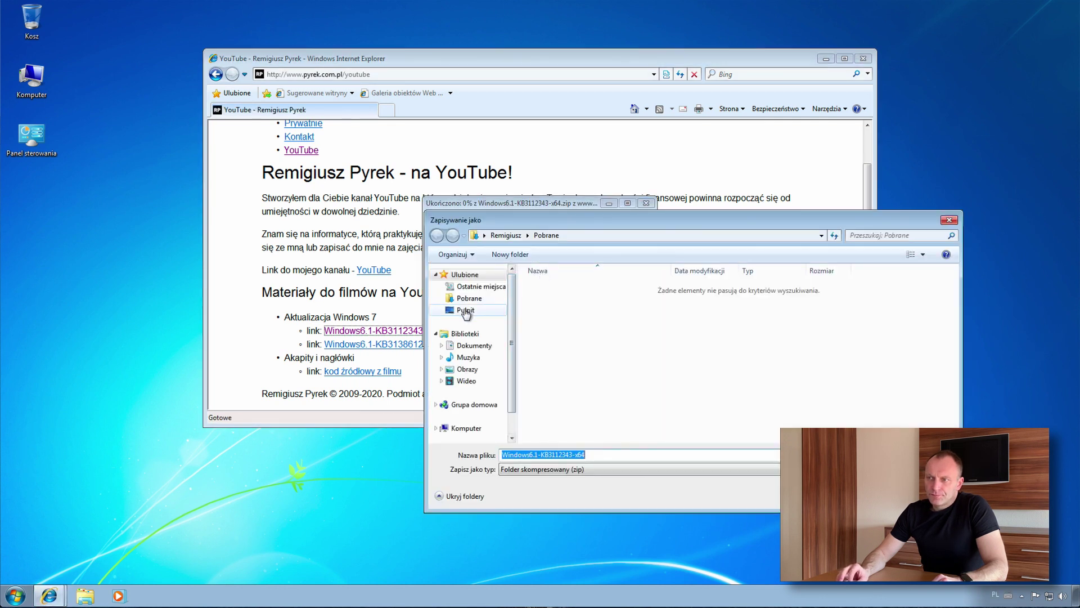
click(466, 310)
click(881, 495)
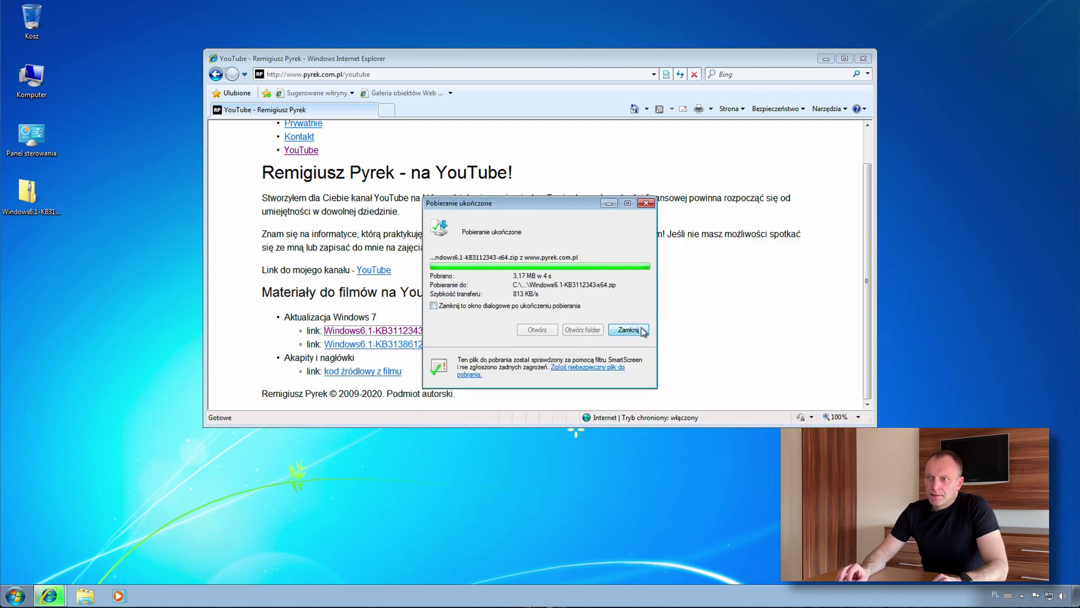
click(629, 330)
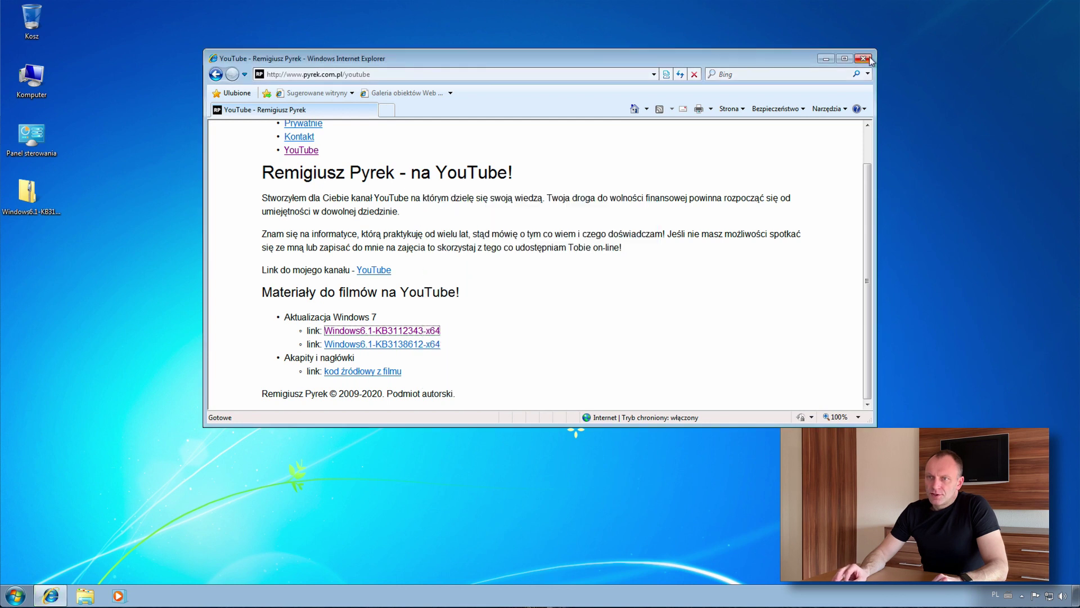
click(863, 58)
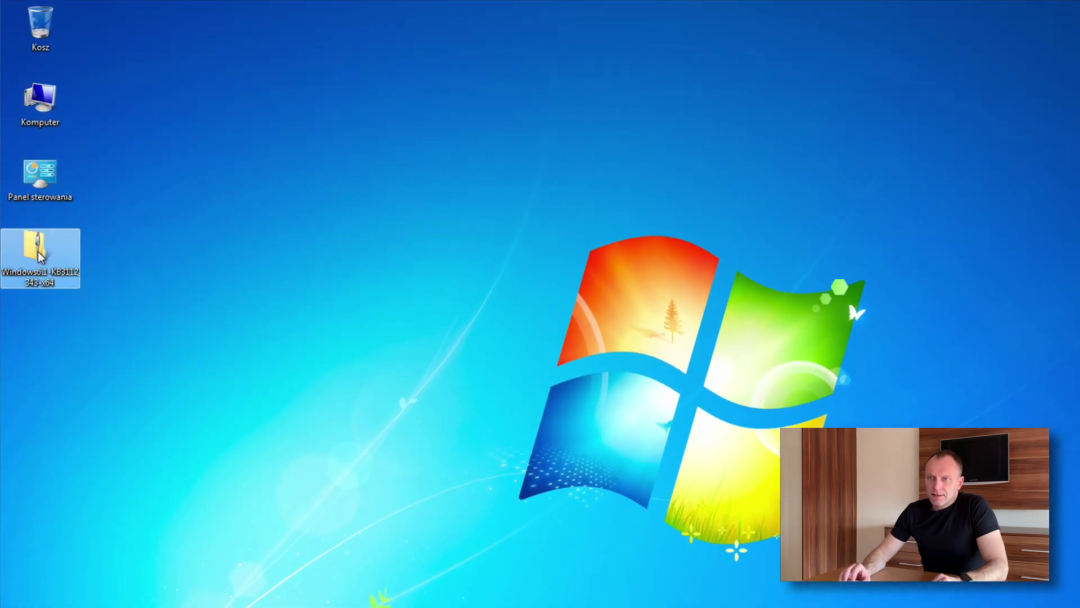
- Extract the Windows6.1-KB3112343-x64 archive into its own desktop folder and launch the extracted update package
right_click(32, 218)
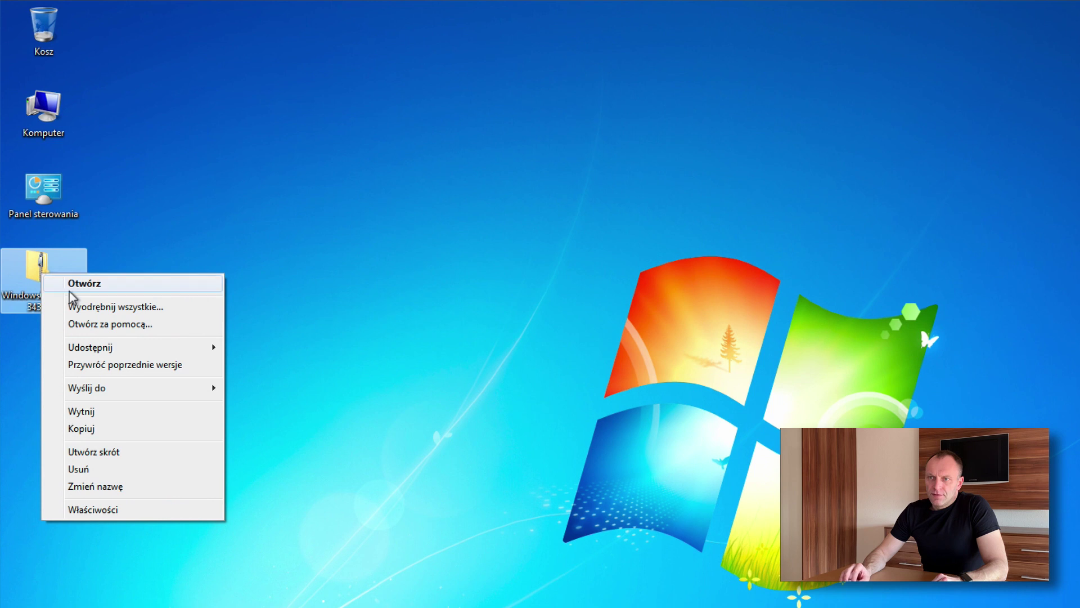
click(108, 307)
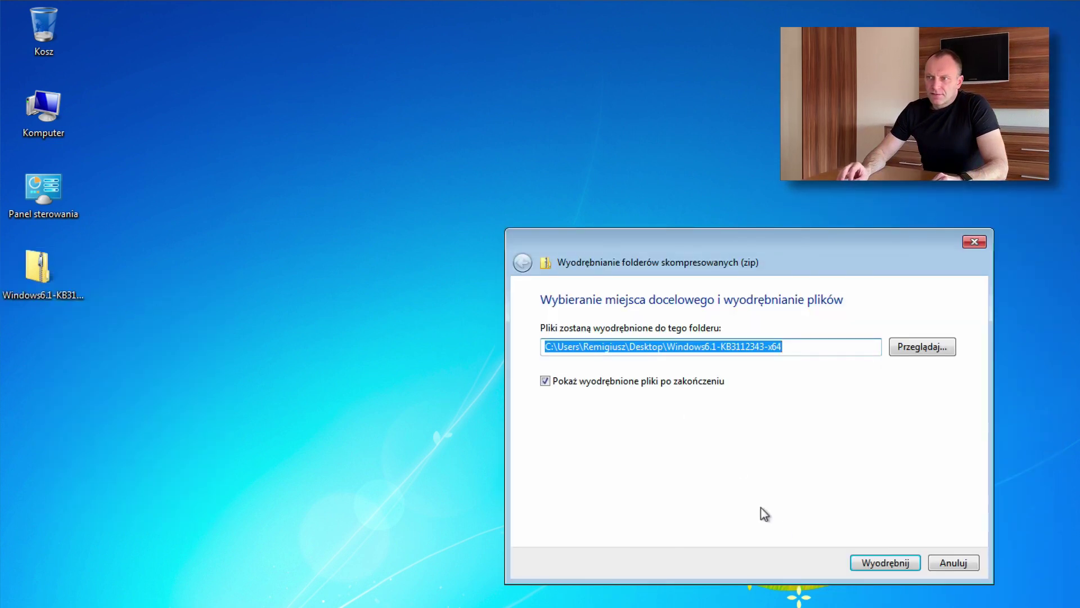
click(899, 564)
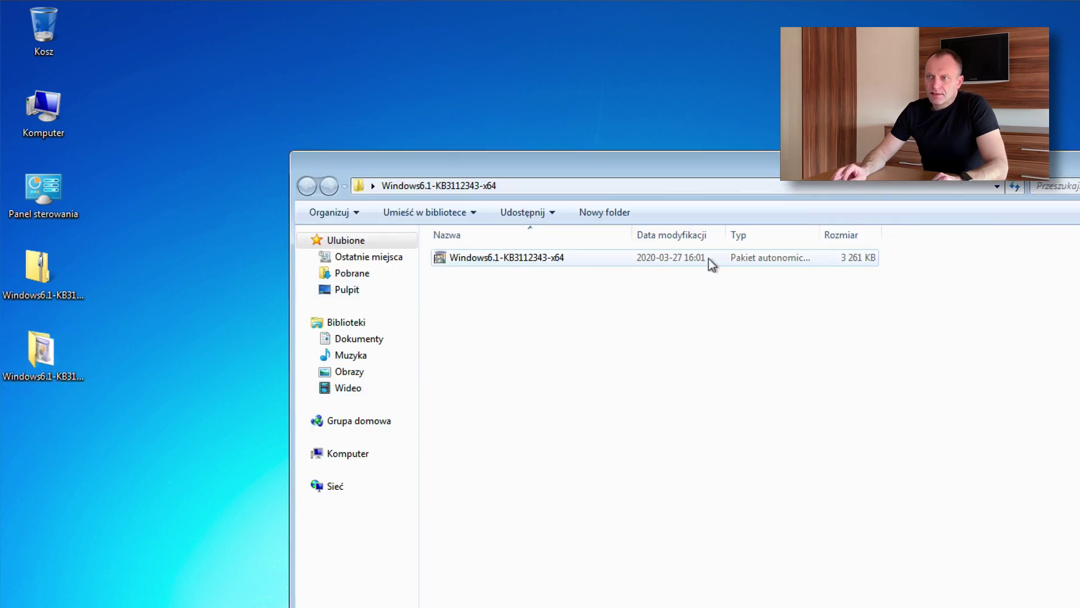
drag(821, 233, 999, 235)
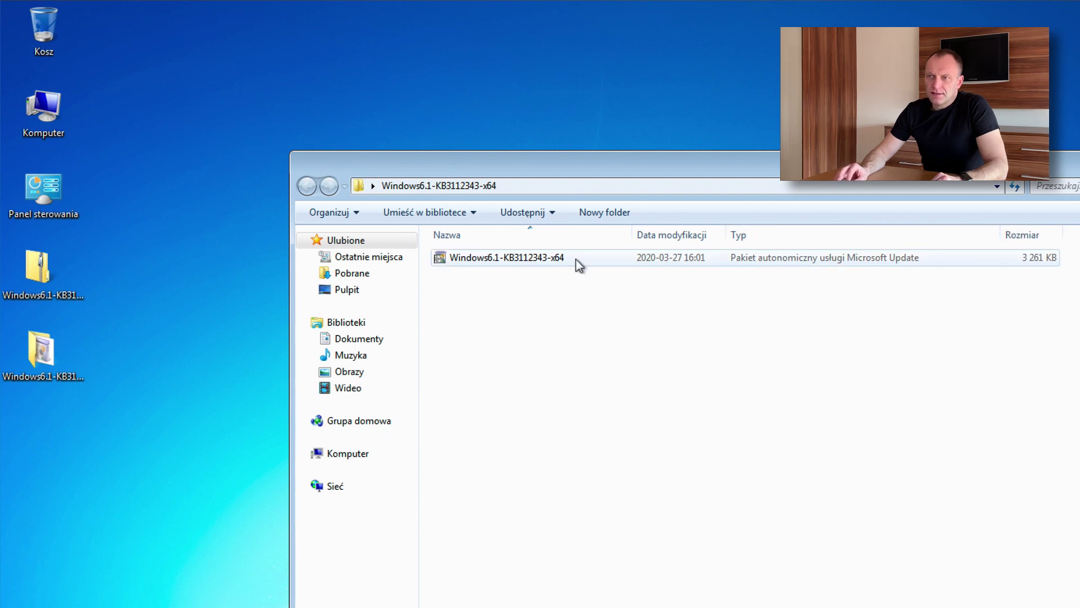
double_click(545, 260)
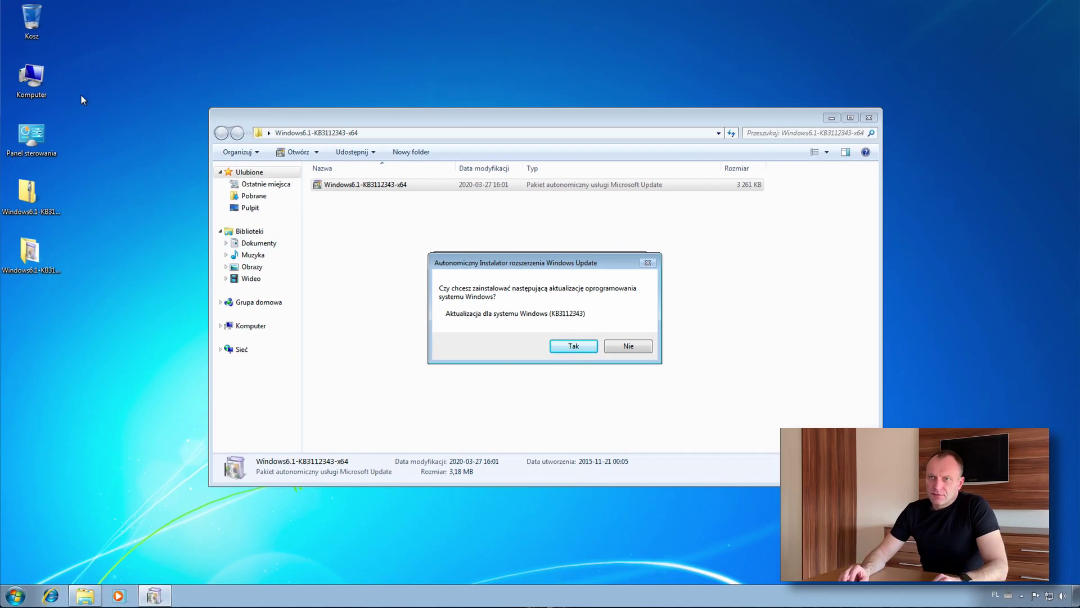
- Check the important-updates option (Aktualizacje ważne) in the Windows Update settings, reached from the computer's system properties, and close the window
right_click(36, 80)
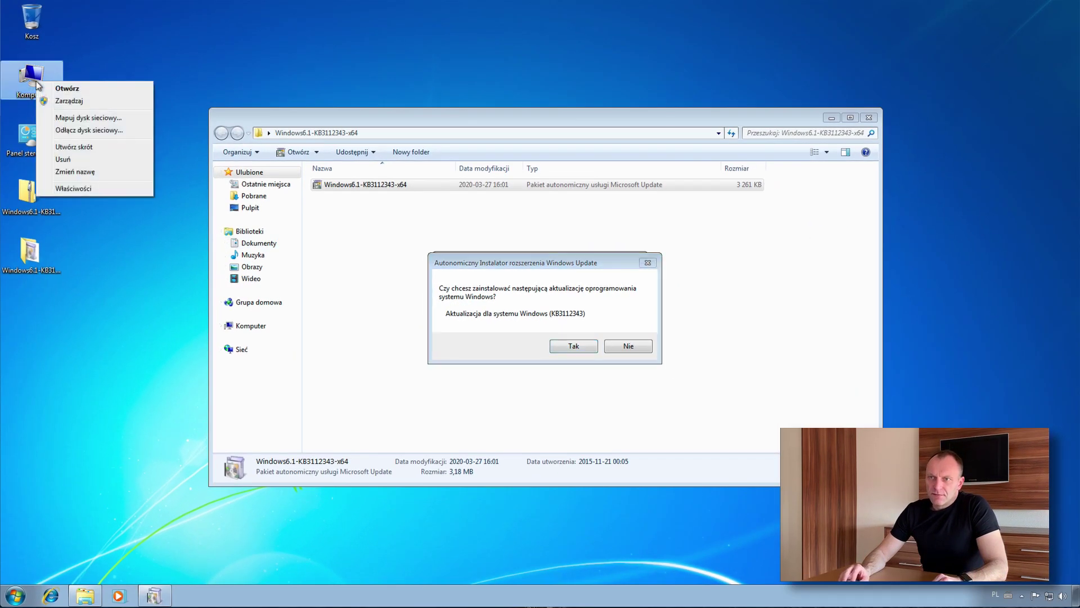
click(97, 191)
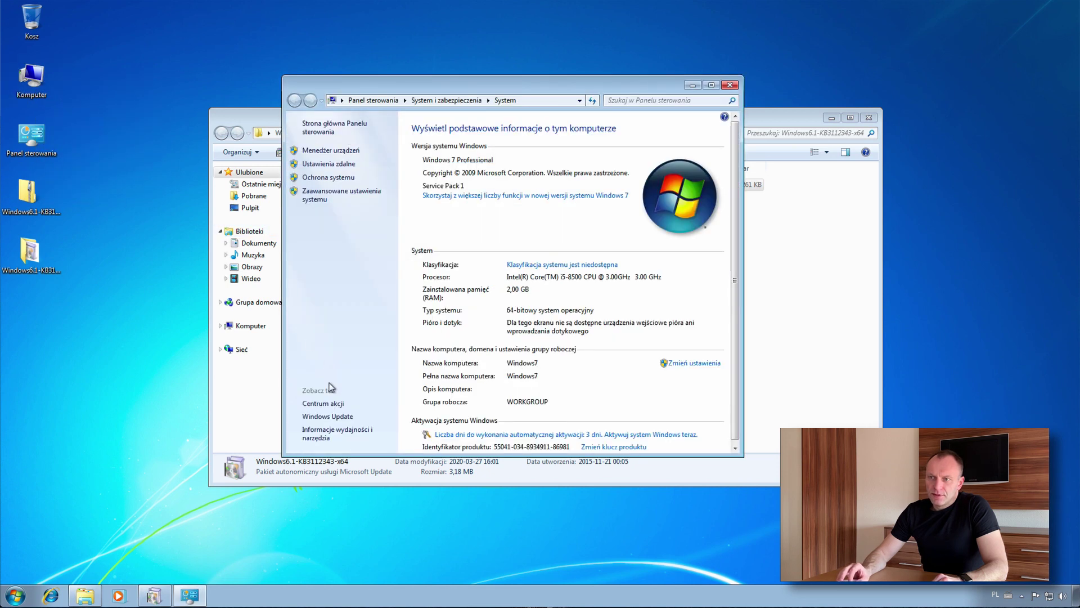
click(347, 417)
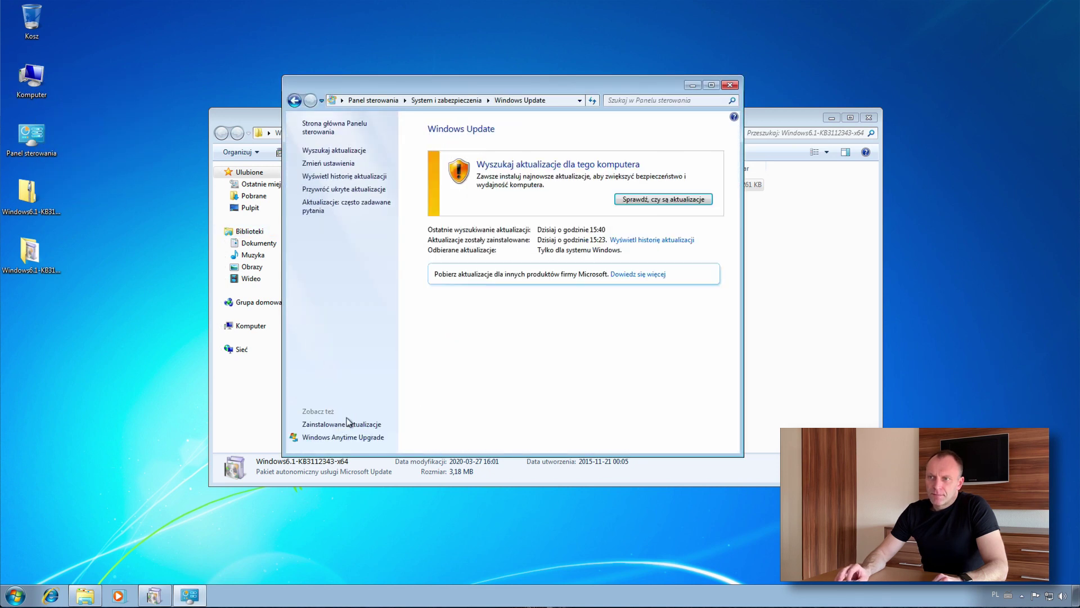
click(344, 167)
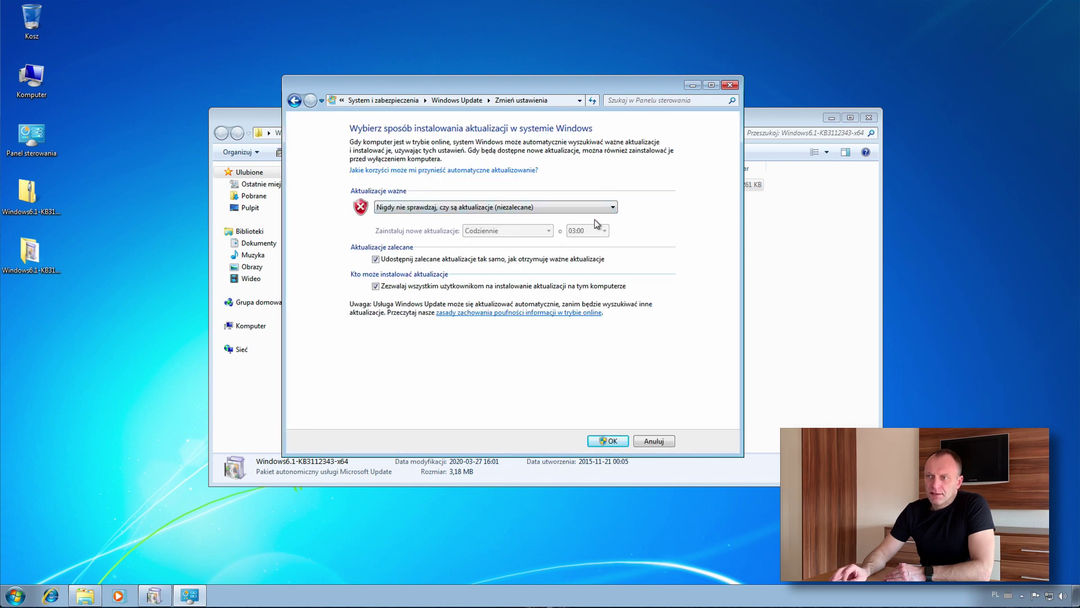
click(623, 442)
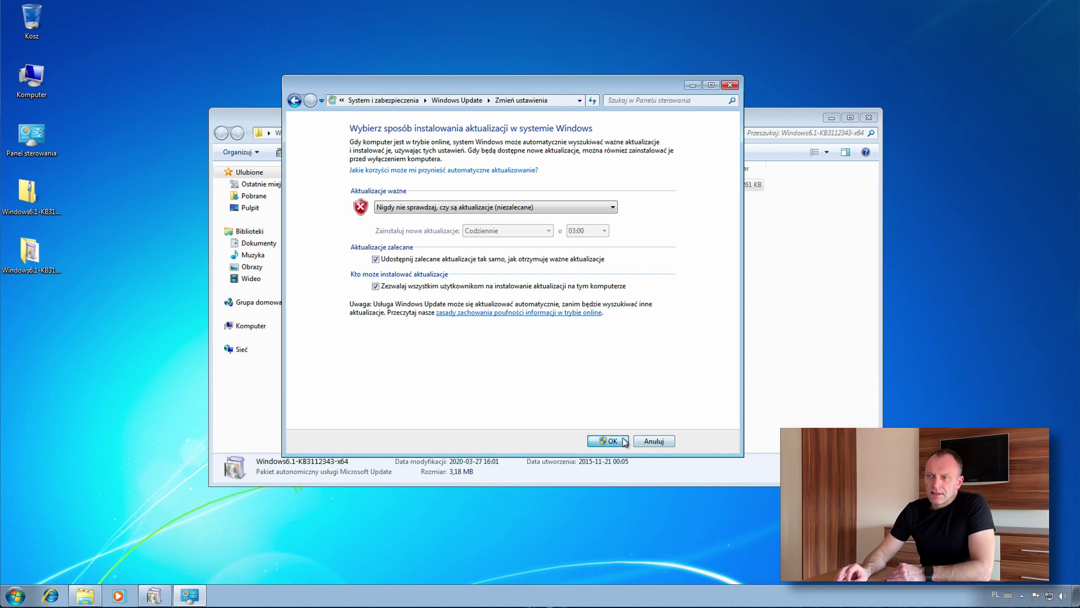
click(732, 86)
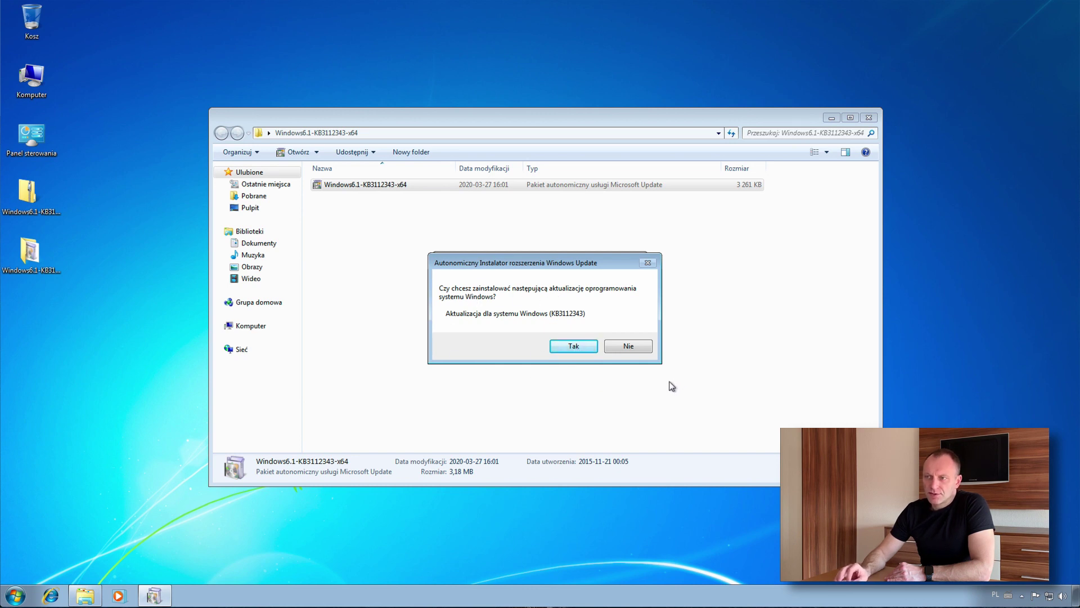
- Approve installing the KB3112343 update in the standalone installer and let the installation finish
click(574, 347)
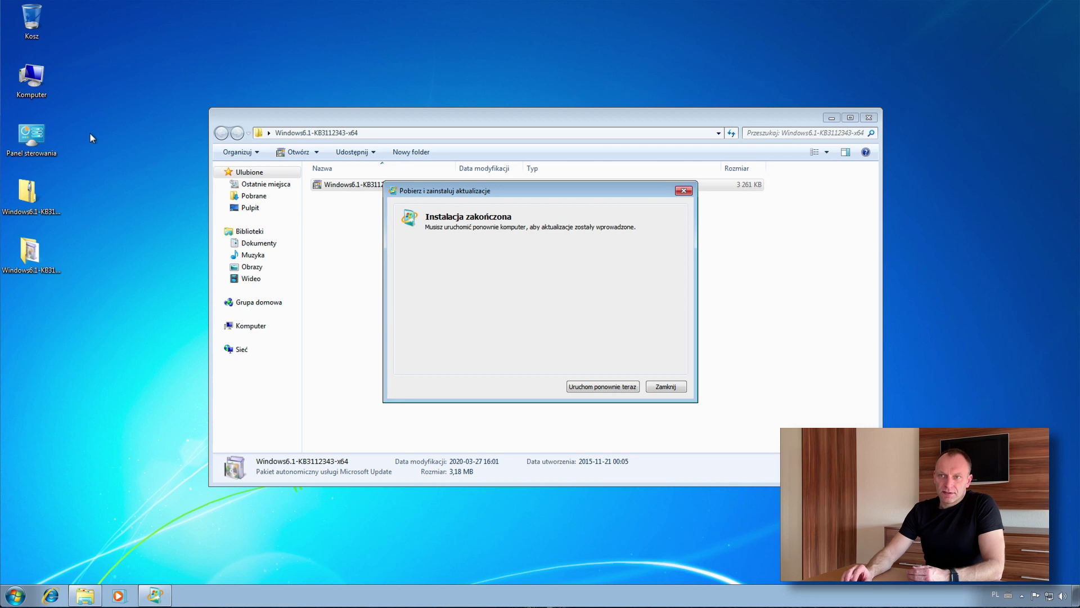
- Review the computer's basic system information through its properties, including the activation section, and close the window
right_click(37, 81)
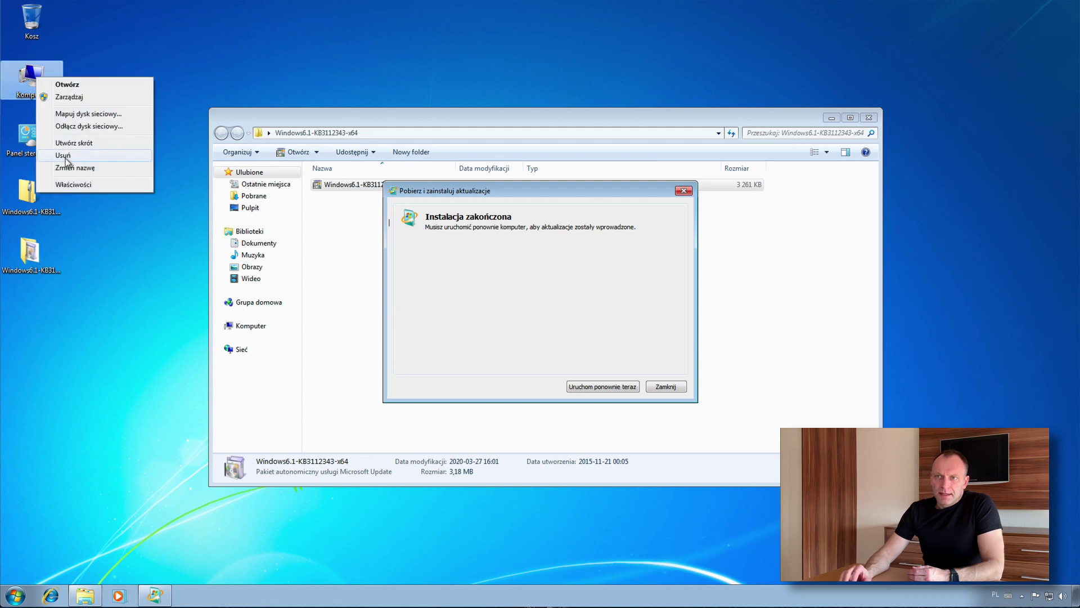
click(77, 184)
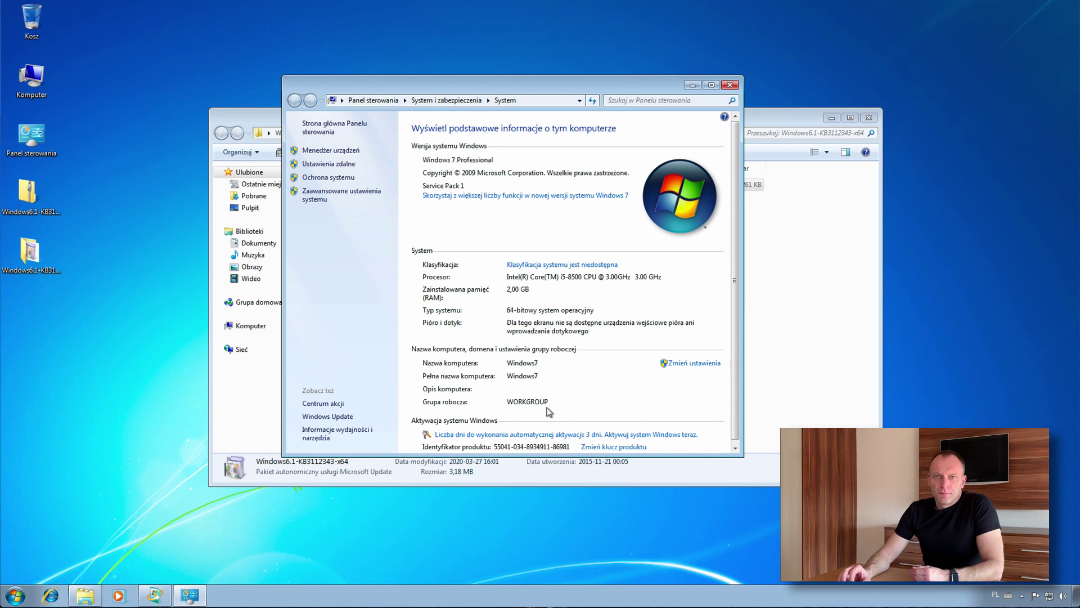
scroll(563, 384, down, 1)
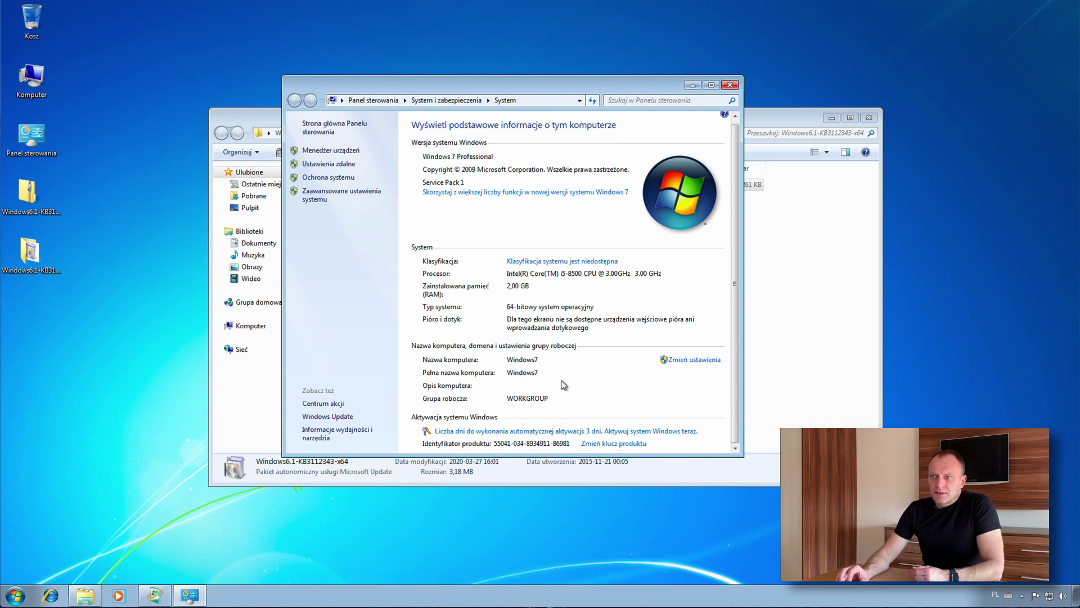
scroll(604, 284, up, 1)
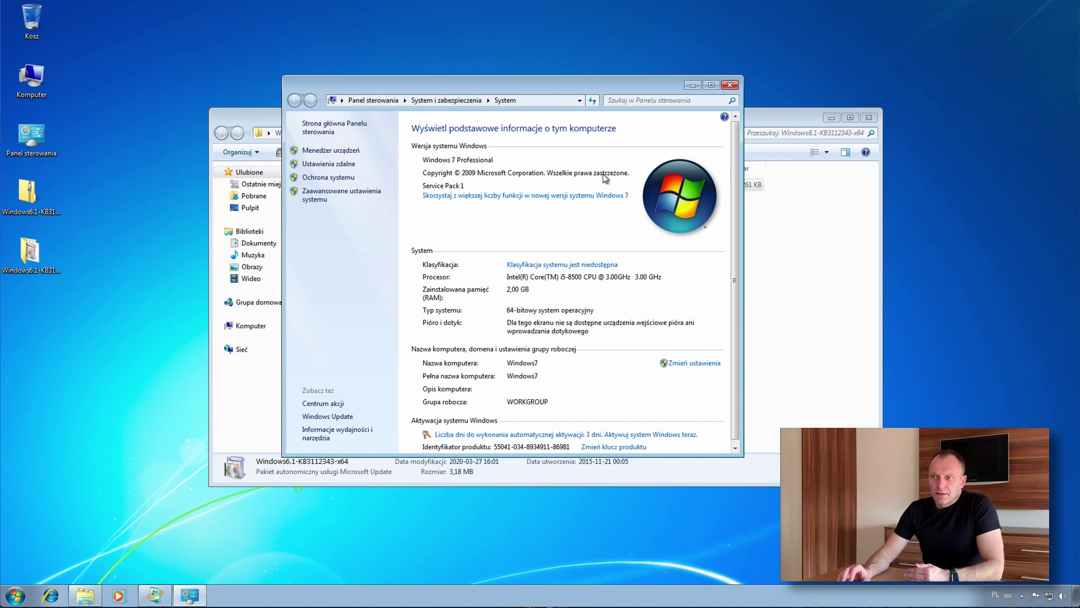
click(730, 84)
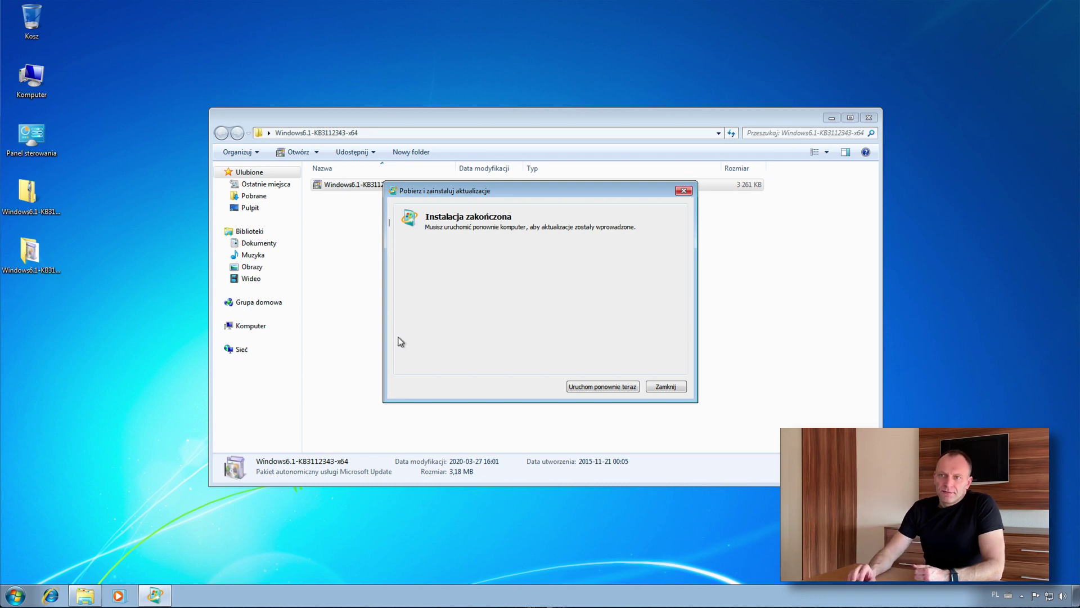
- Select the Windows6.1-KB3112343-x64 package in its open folder, bringing that window in front of the installer dialog
click(31, 253)
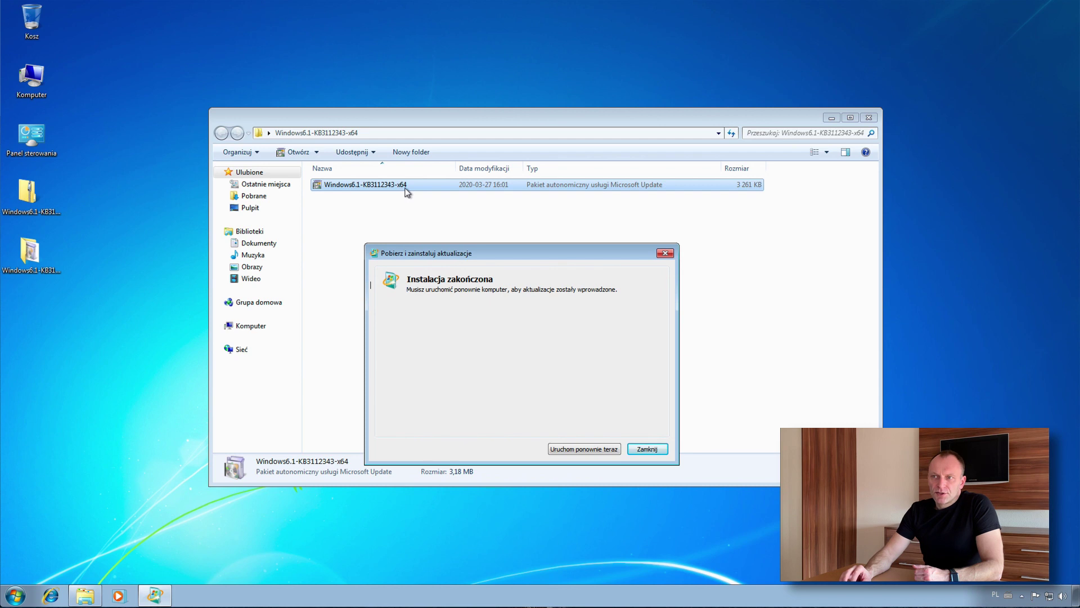
key(Return)
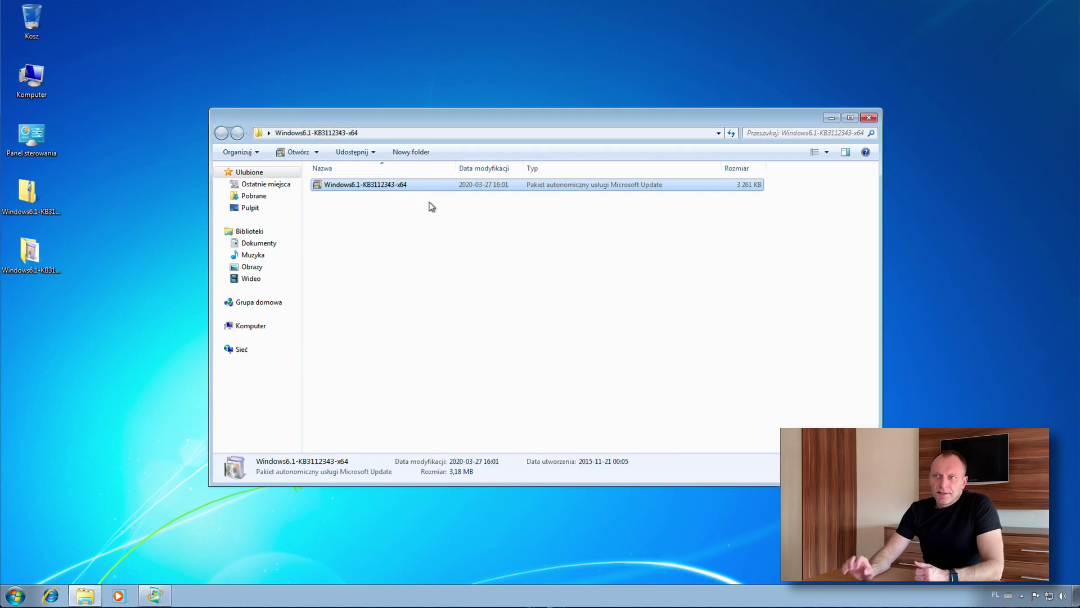